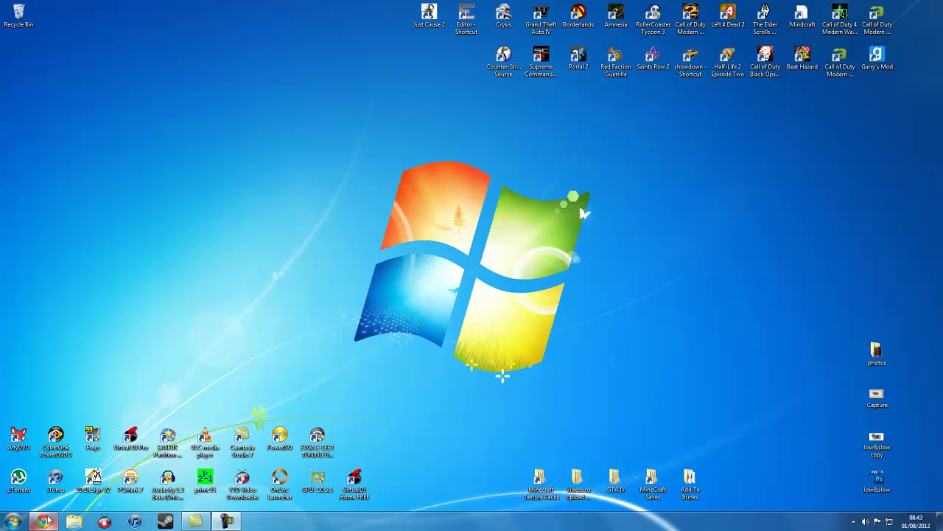
# Extract the installer zip in the GTA IV desktop folder into its own folder
pyautogui.click(44, 521)
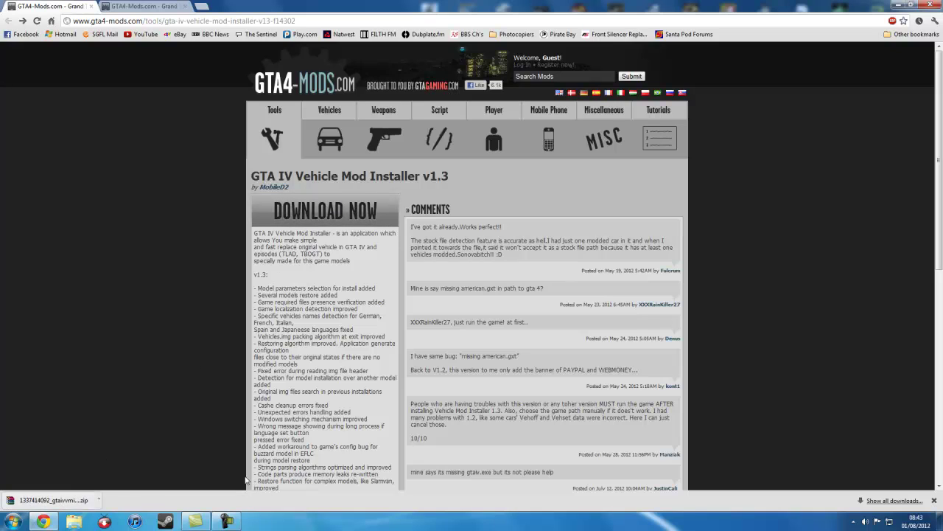
pyautogui.click(898, 5)
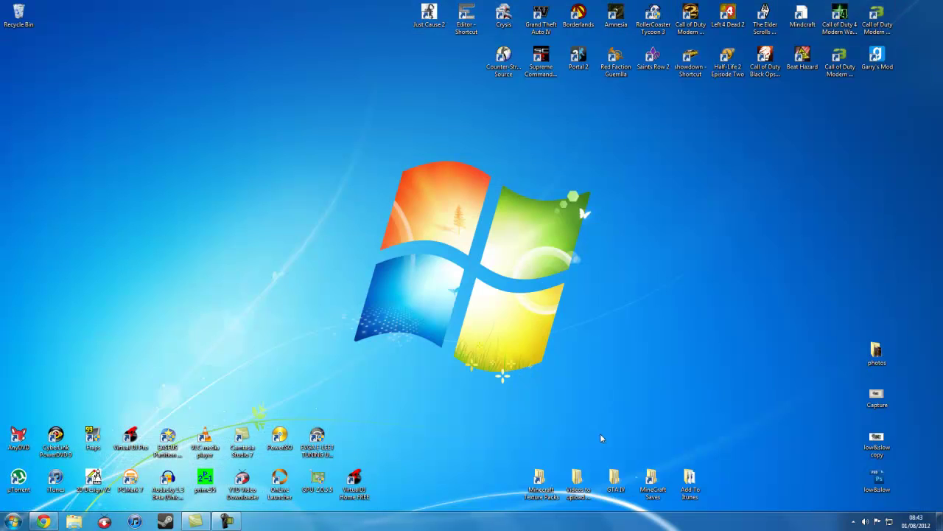
pyautogui.doubleClick(615, 483)
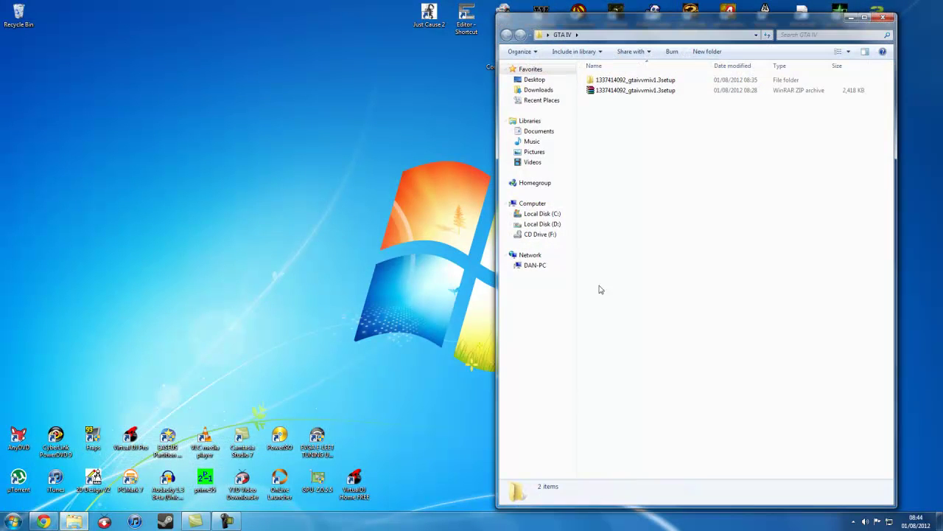
pyautogui.click(609, 94)
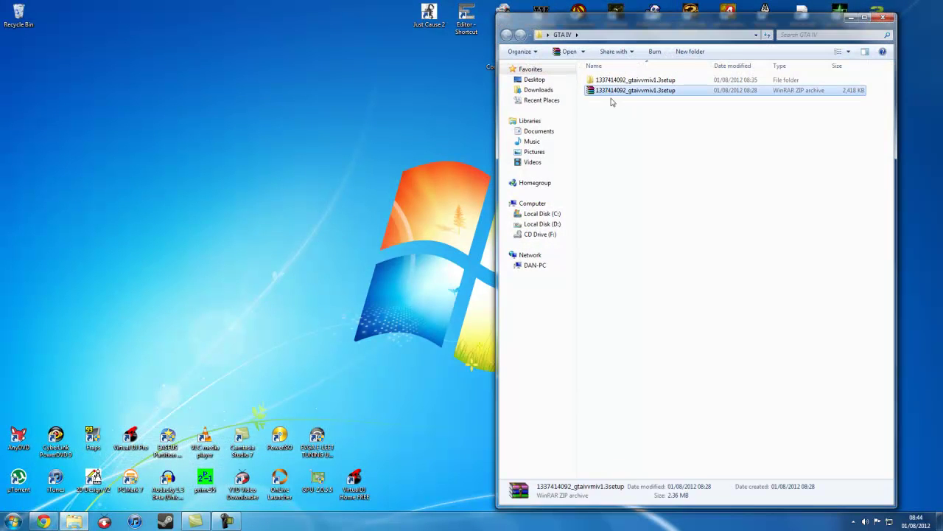
pyautogui.rightClick(609, 94)
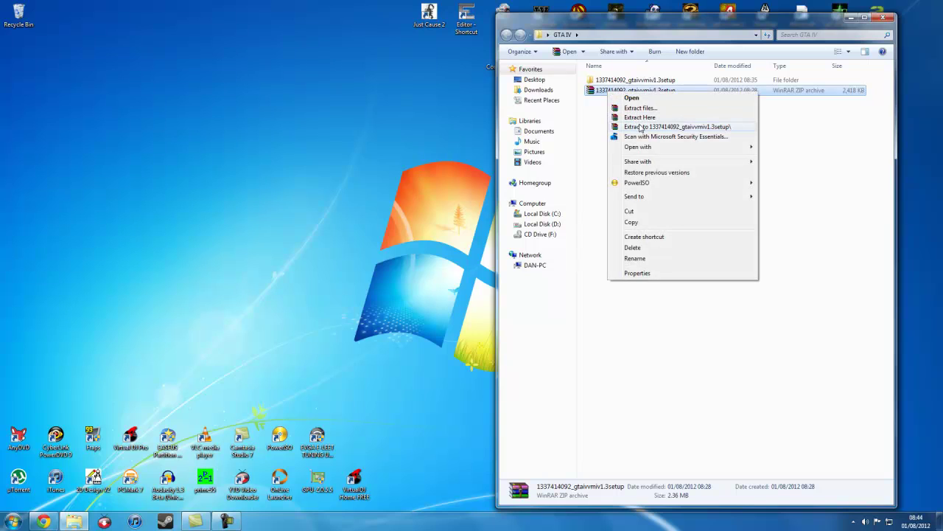
pyautogui.click(796, 127)
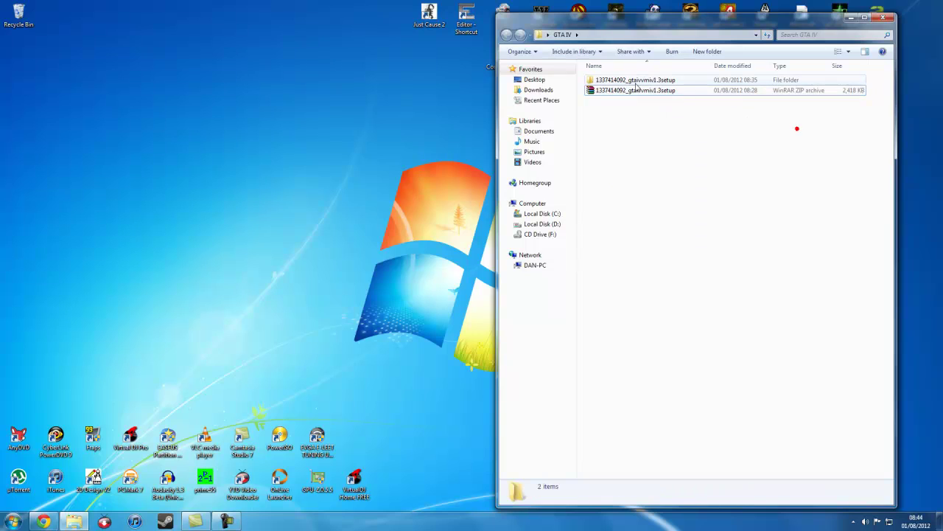
# Open the extracted gtaivvmi_v1.3_setup folder and select the setup application
pyautogui.doubleClick(636, 81)
pyautogui.click(632, 83)
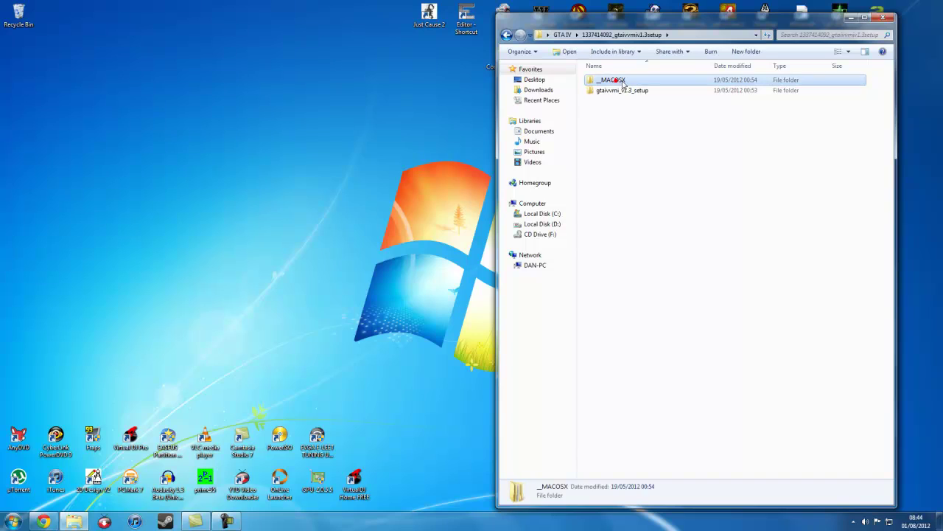
pyautogui.click(623, 133)
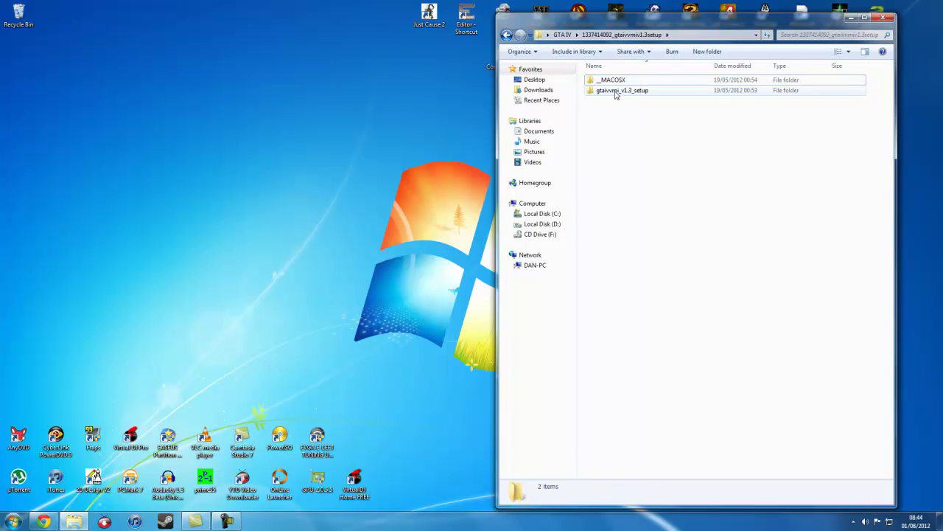
pyautogui.doubleClick(616, 92)
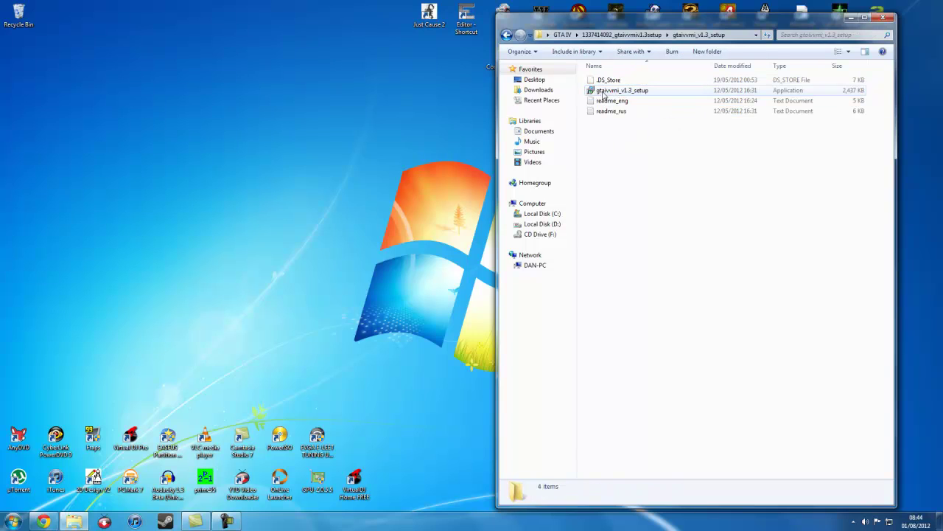
pyautogui.click(606, 92)
# Install version 1.3 to the default Program Files (x86) folder with a desktop icon, then close Explorer
pyautogui.doubleClick(616, 92)
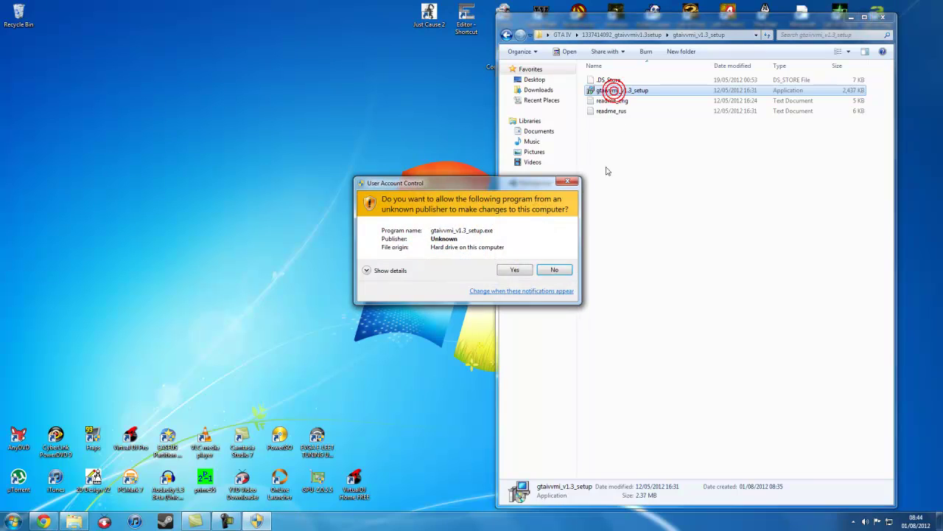
pyautogui.click(515, 270)
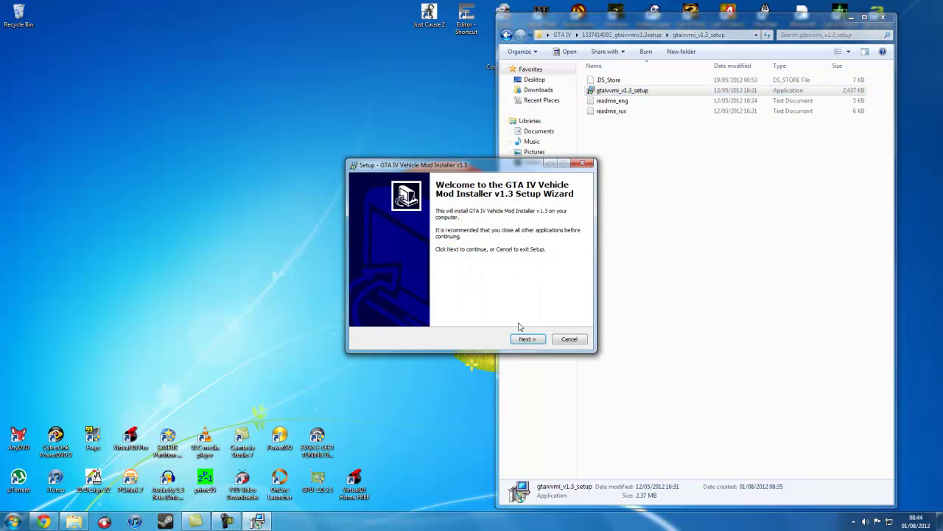
pyautogui.click(528, 345)
pyautogui.click(527, 344)
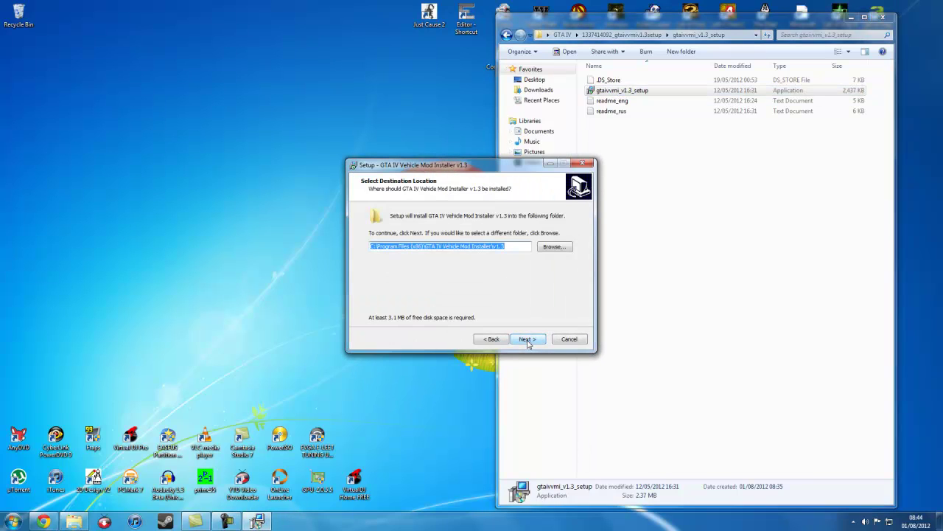
pyautogui.click(527, 345)
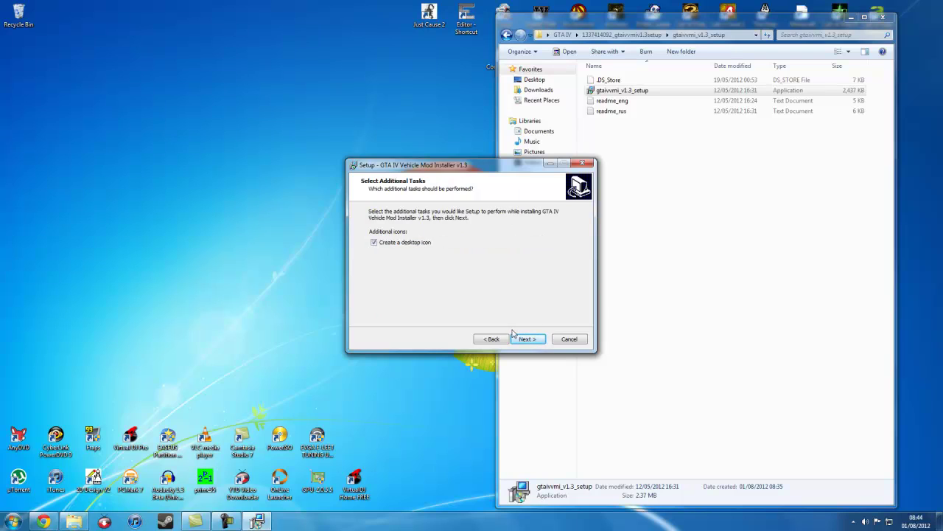
pyautogui.click(527, 338)
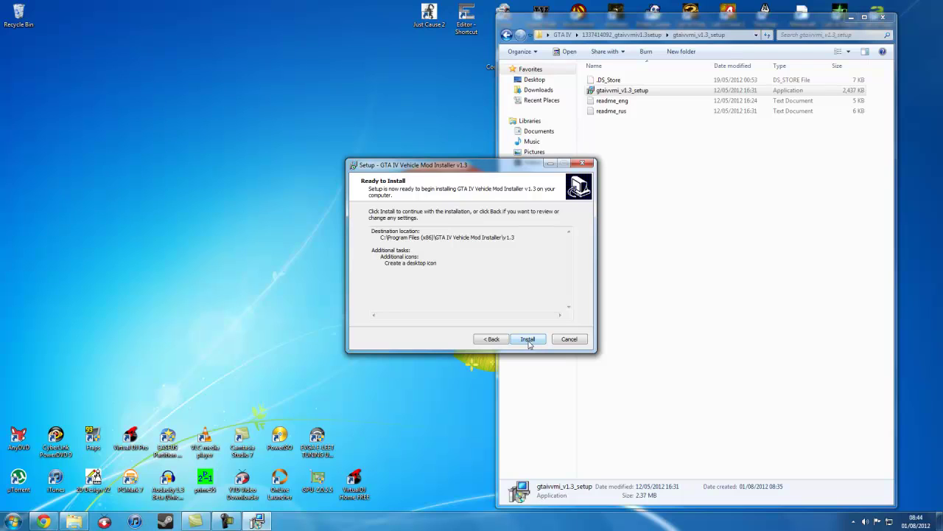
pyautogui.click(528, 343)
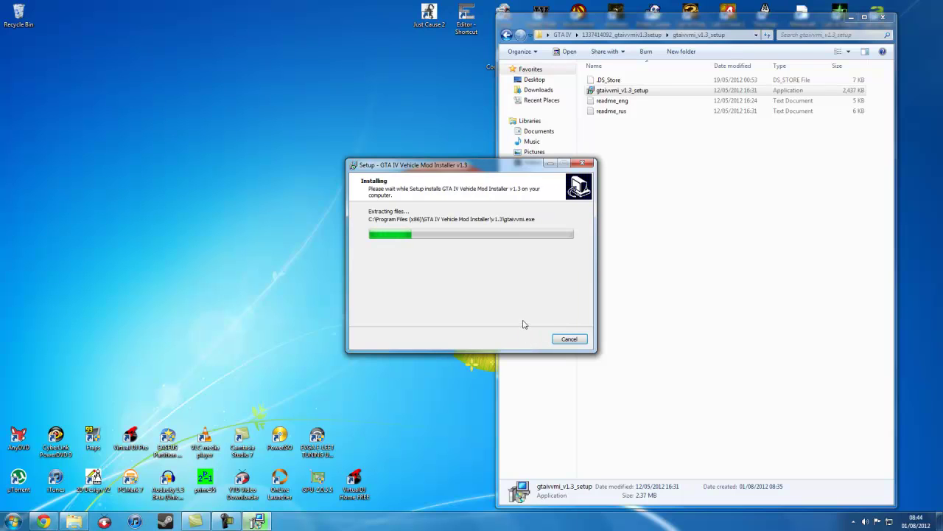
pyautogui.click(526, 340)
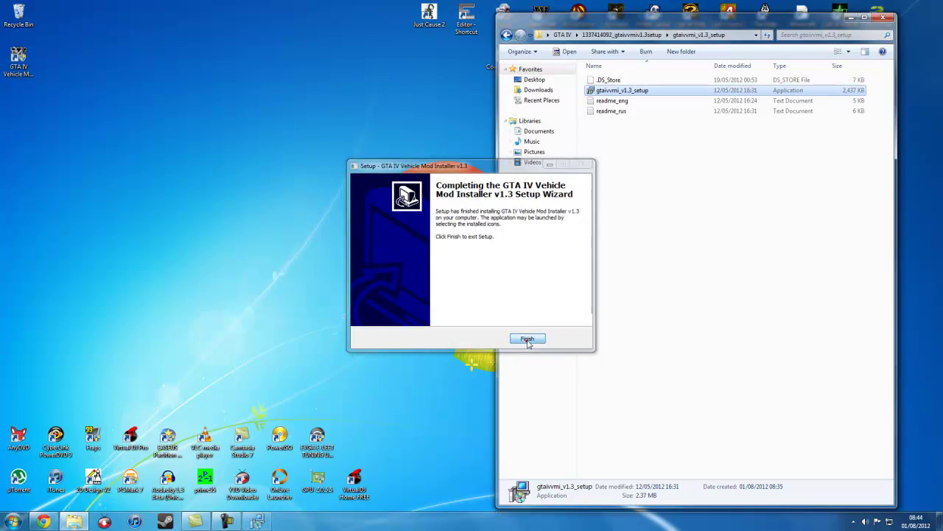
pyautogui.click(883, 17)
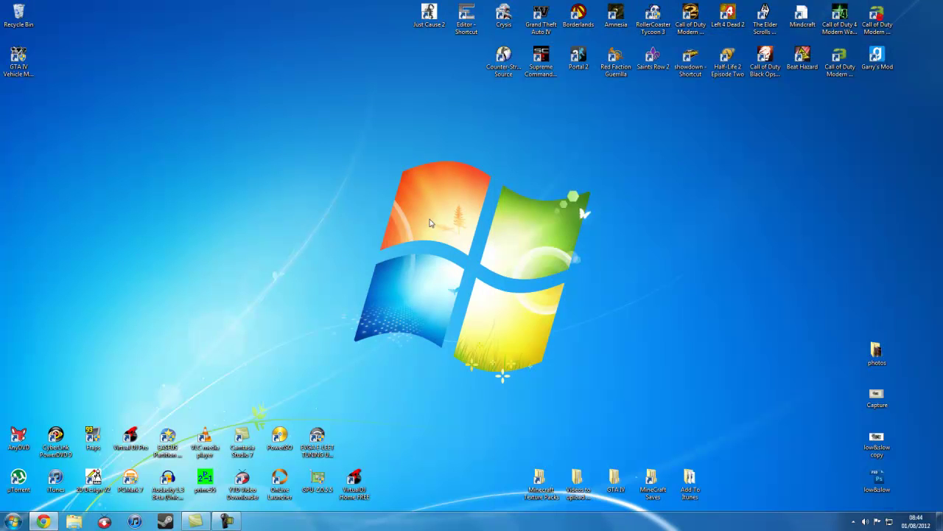
# Launch GTA IV Vehicle Mod Installer from its desktop icon with administrator permission
pyautogui.doubleClick(24, 62)
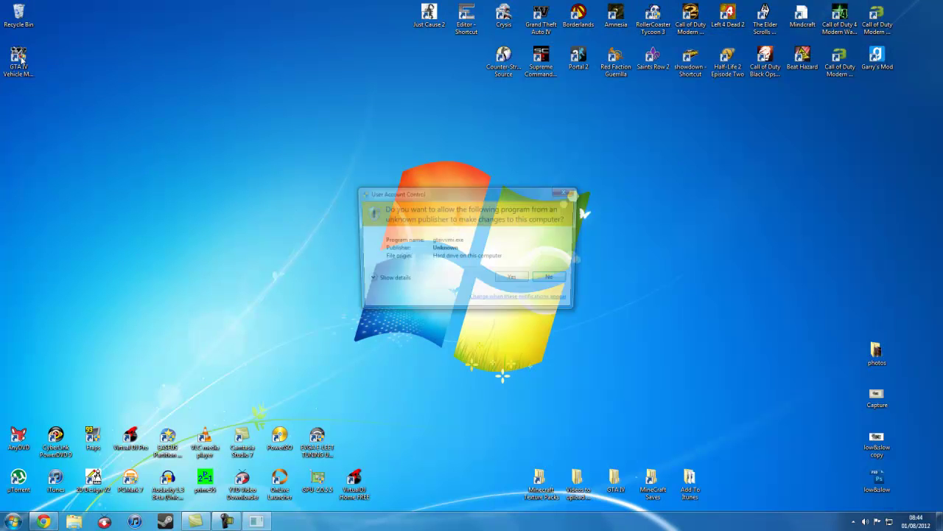
pyautogui.click(514, 280)
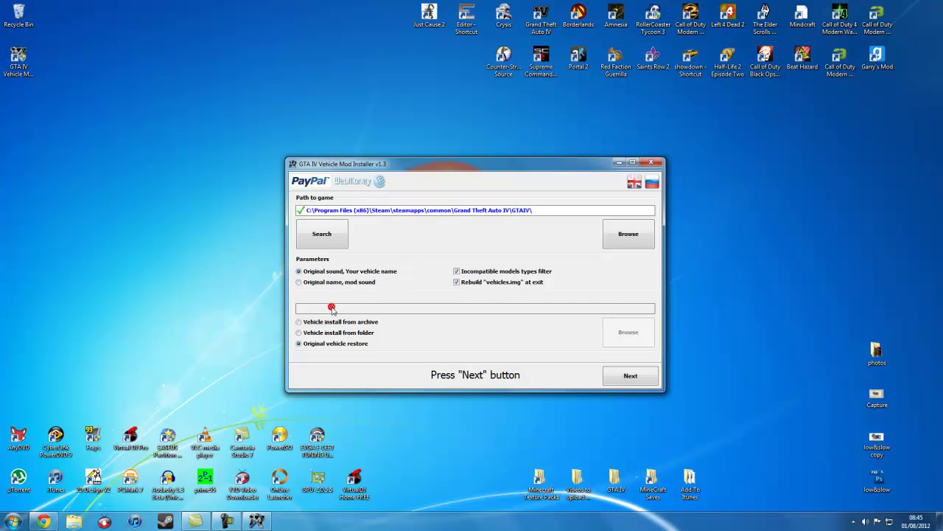
# Download the Nissan GTR R35 mod from its GTA4-Mods.com page and show the archive in Downloads
pyautogui.click(44, 521)
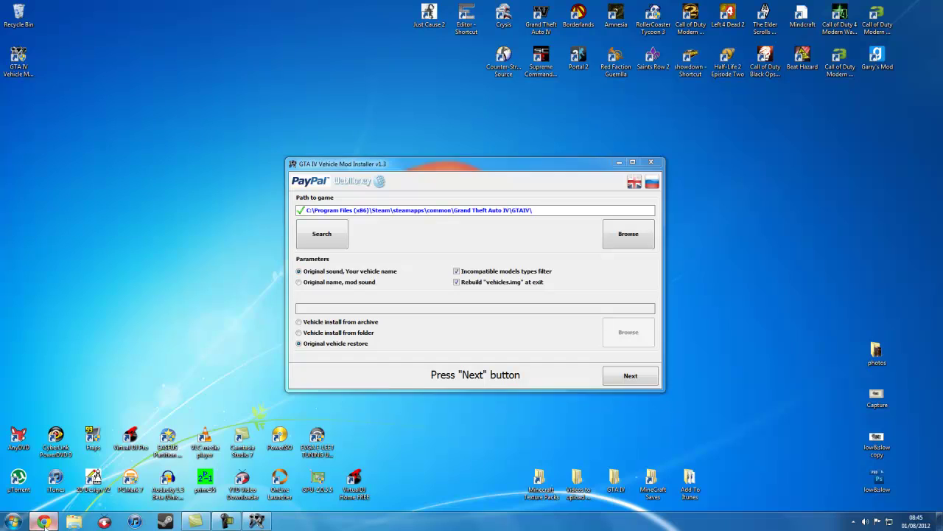
pyautogui.click(144, 6)
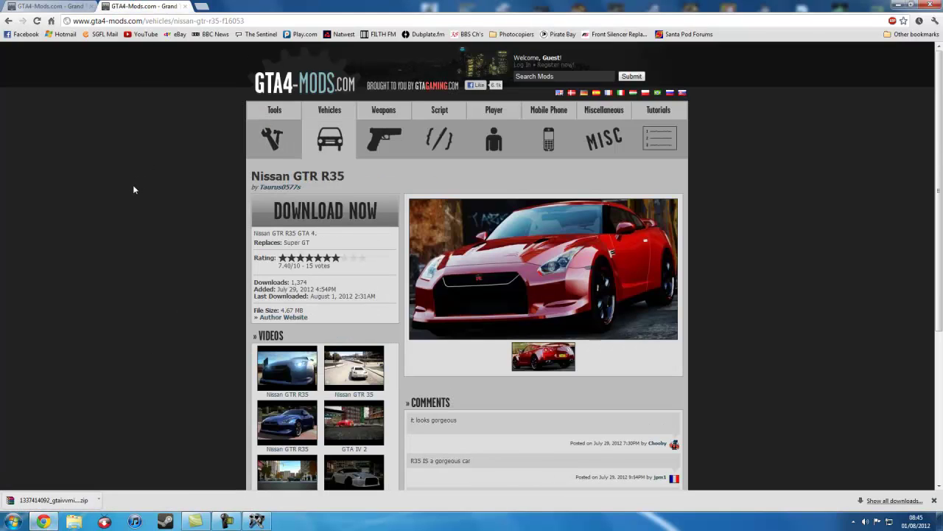
pyautogui.click(305, 211)
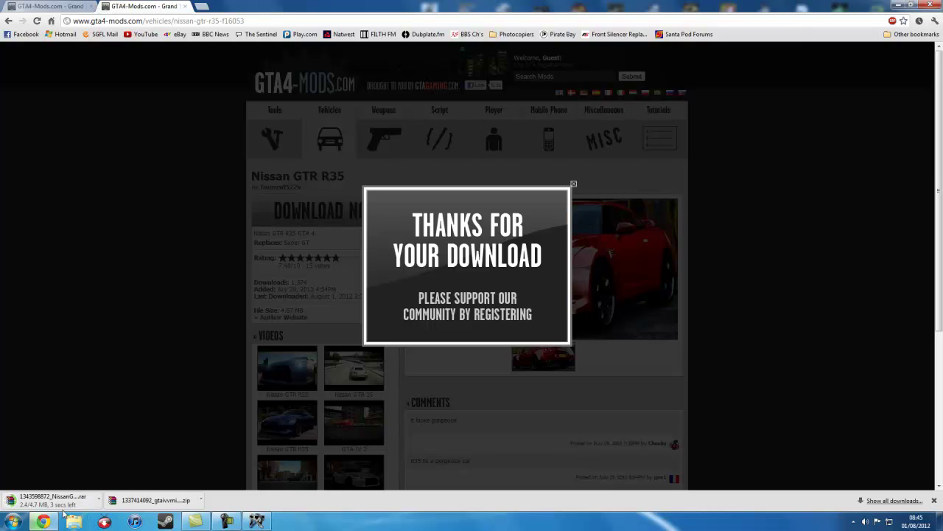
pyautogui.click(98, 500)
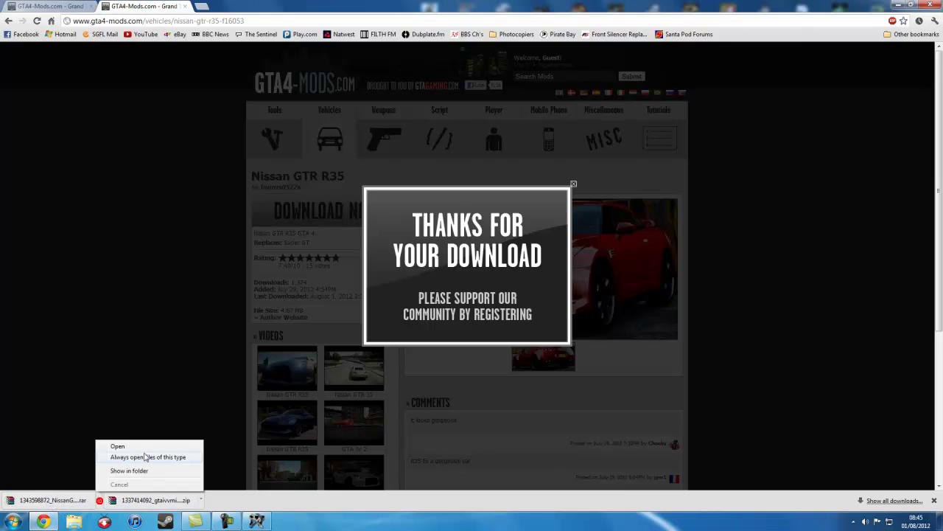
pyautogui.click(146, 473)
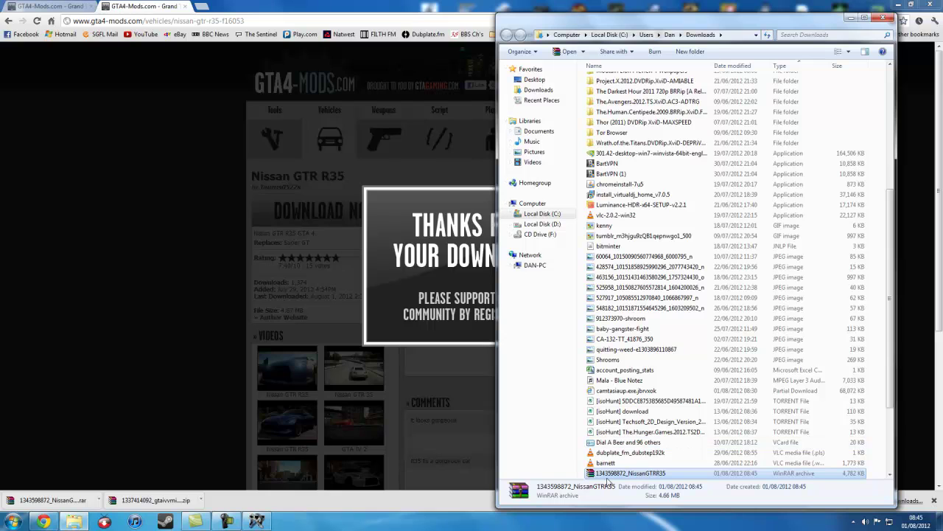
pyautogui.rightClick(608, 480)
pyautogui.click(659, 409)
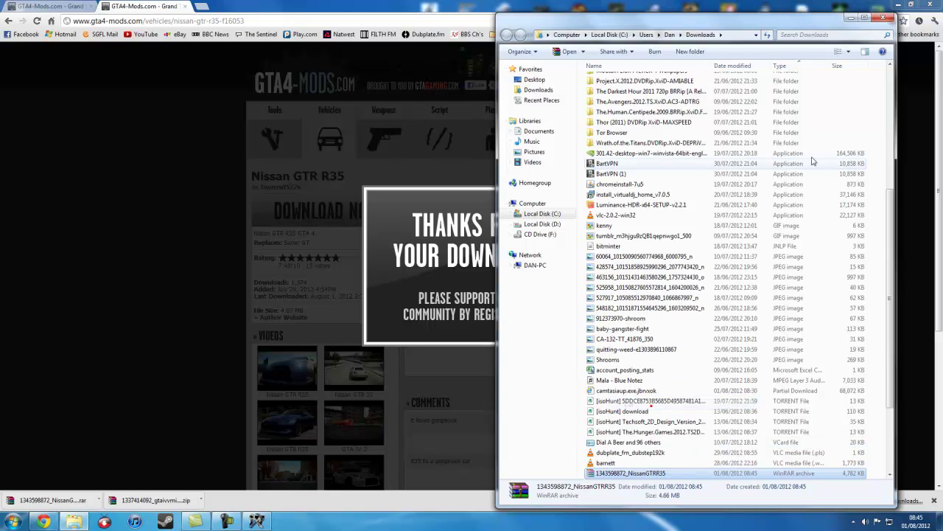
pyautogui.click(883, 16)
pyautogui.click(895, 6)
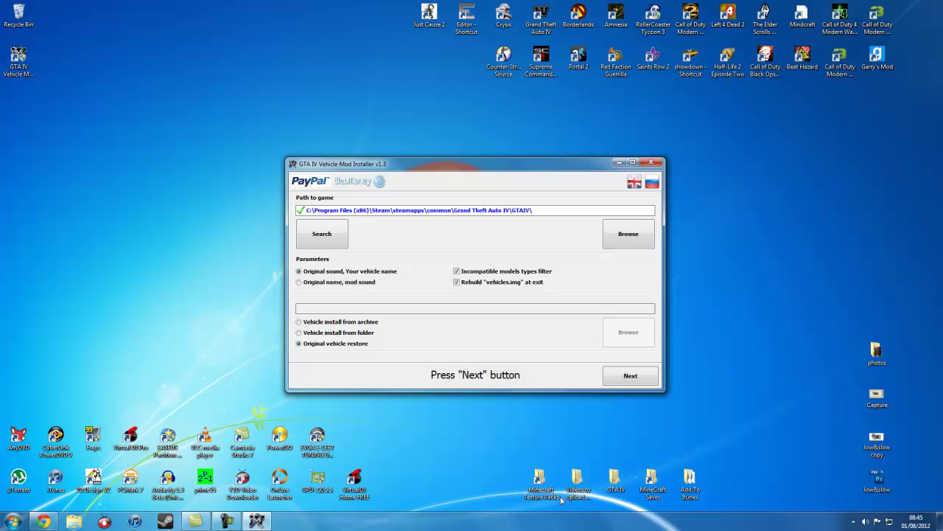
pyautogui.doubleClick(614, 479)
pyautogui.rightClick(663, 249)
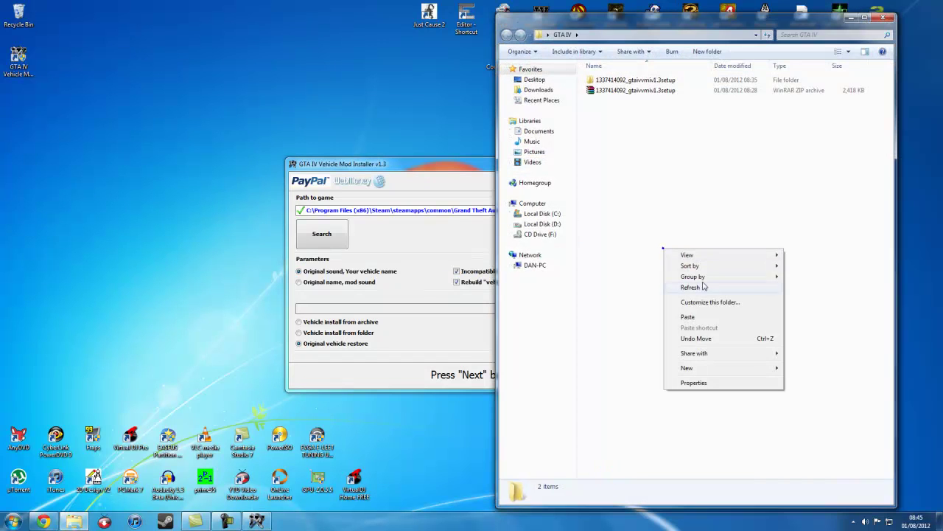
pyautogui.click(711, 316)
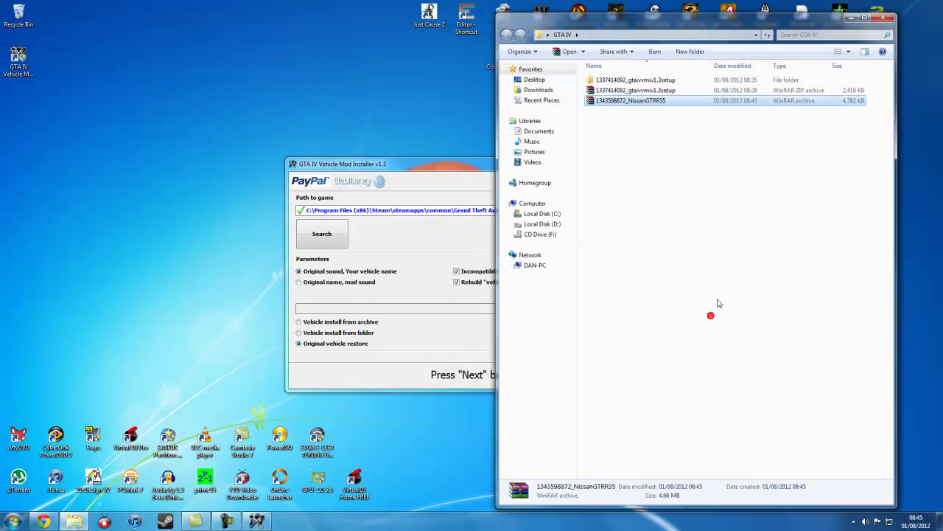
pyautogui.rightClick(622, 102)
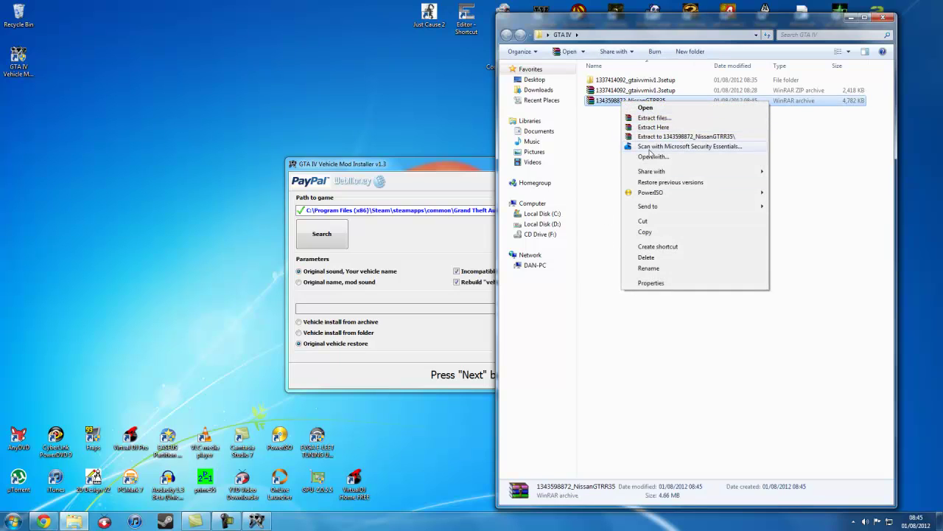
pyautogui.click(664, 137)
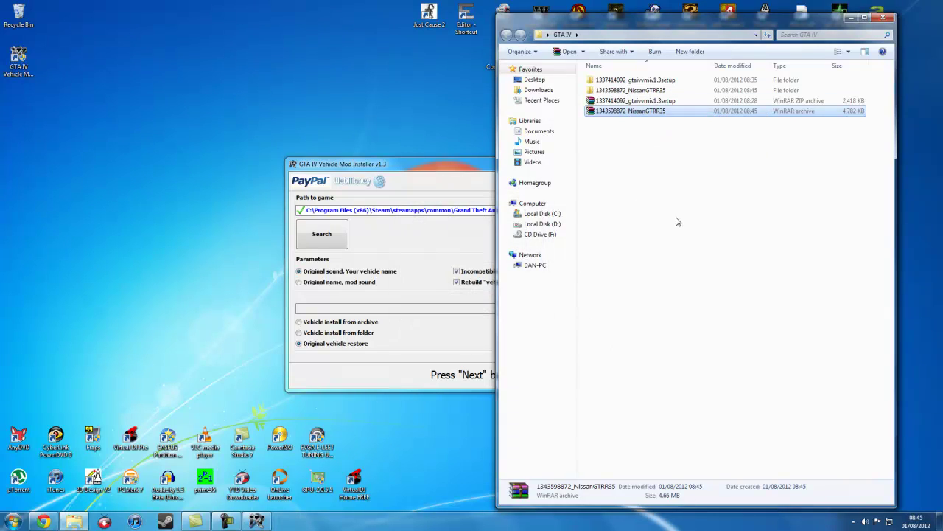
pyautogui.click(415, 169)
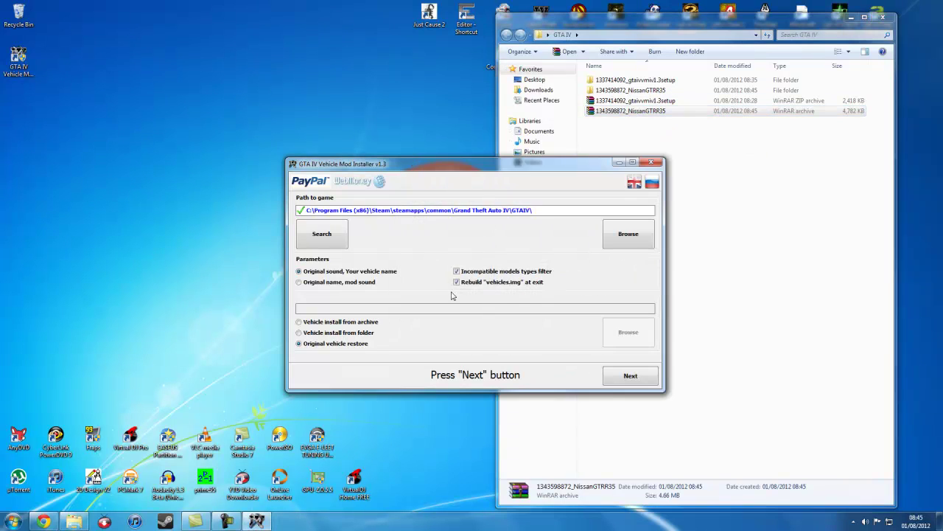
pyautogui.click(321, 324)
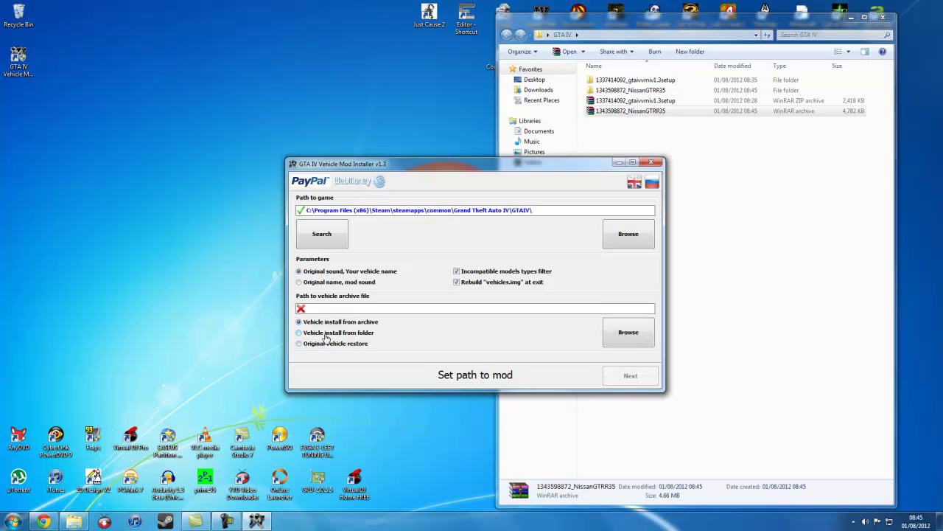
pyautogui.click(323, 334)
pyautogui.click(633, 333)
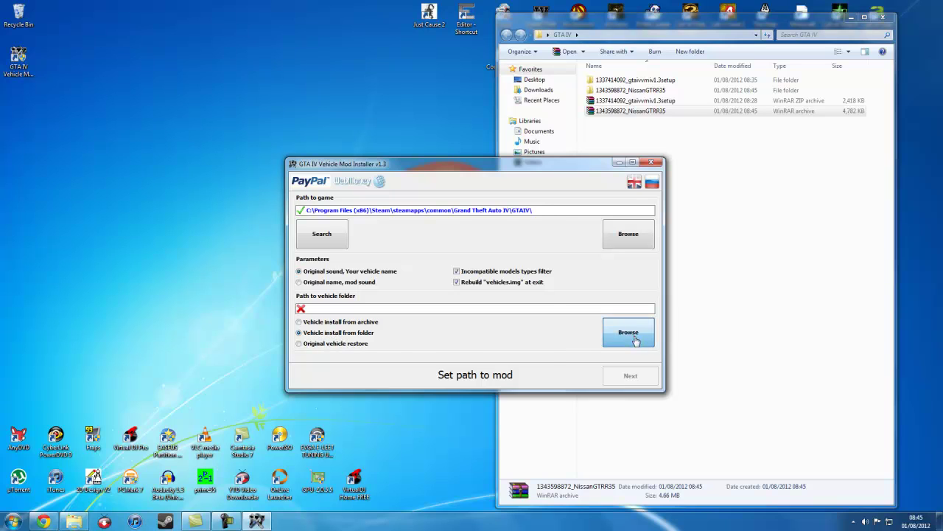
pyautogui.click(407, 296)
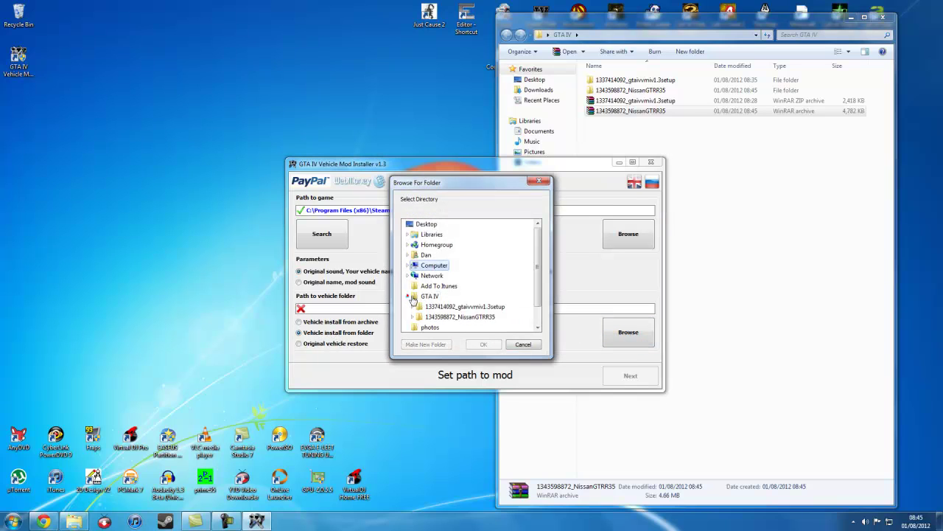
pyautogui.doubleClick(449, 318)
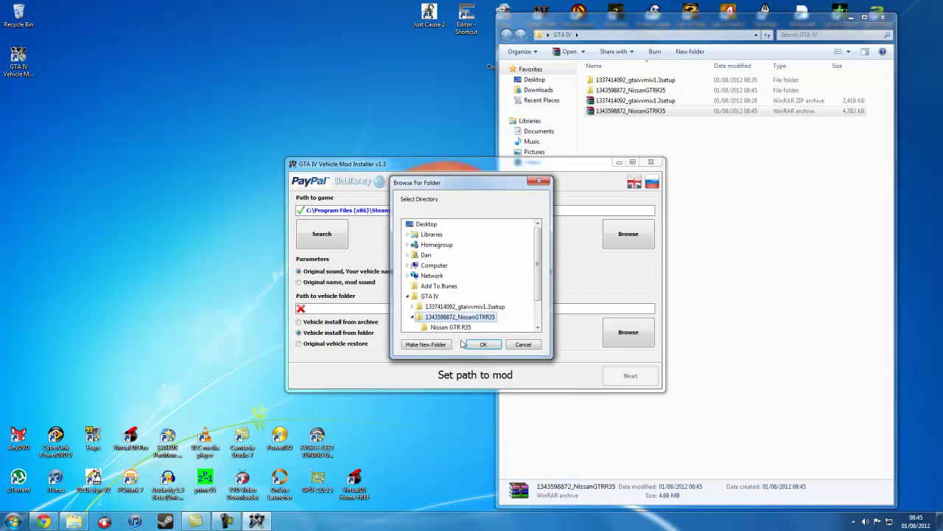
pyautogui.click(457, 329)
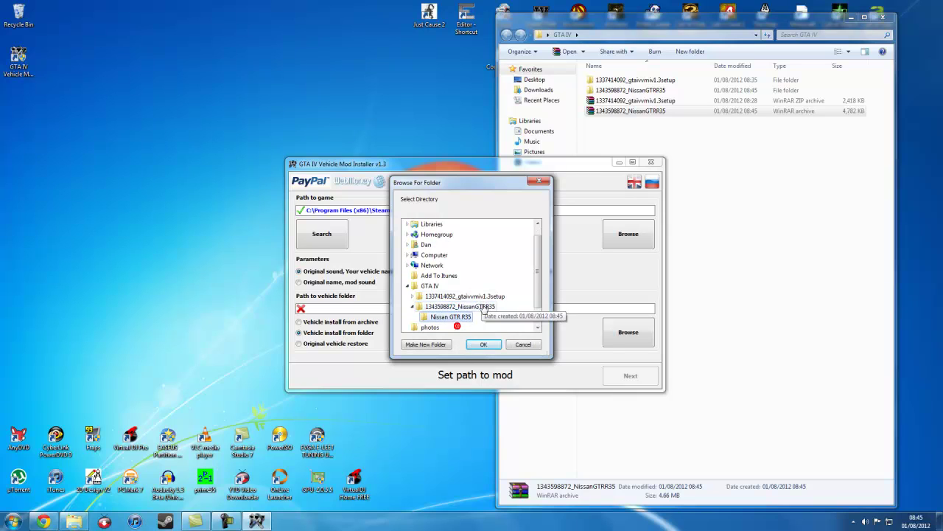
pyautogui.click(484, 350)
pyautogui.click(631, 376)
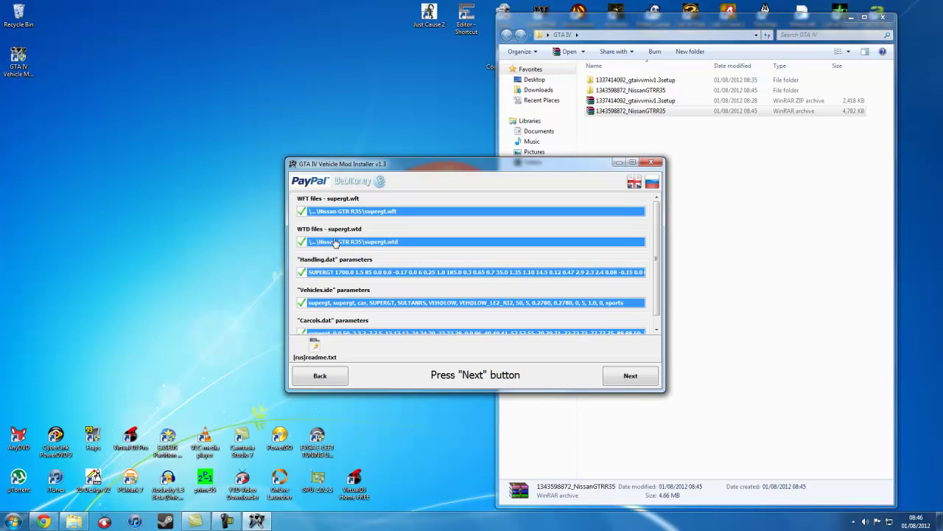
# Review the supergt.wft, supergt.wtd and data-file parameter list, then continue
pyautogui.scroll(-1, 334, 263)
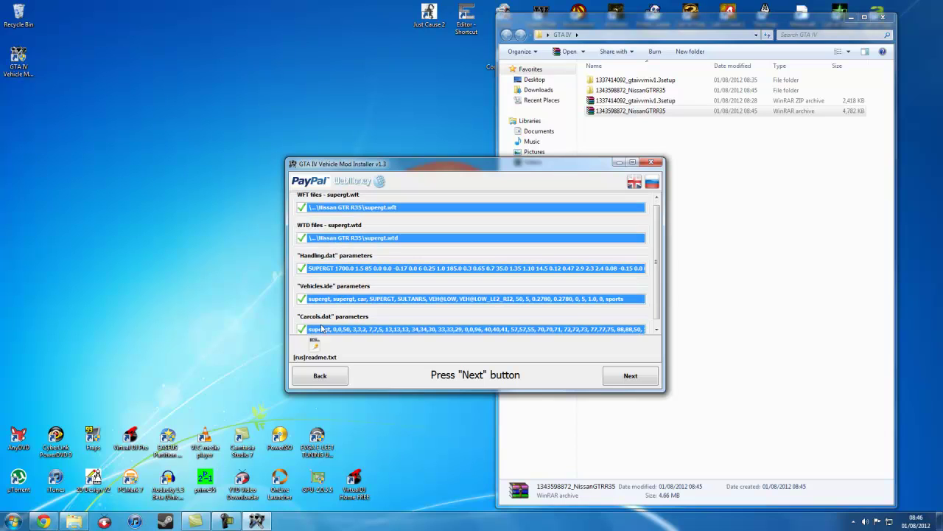
pyautogui.scroll(-1, 341, 324)
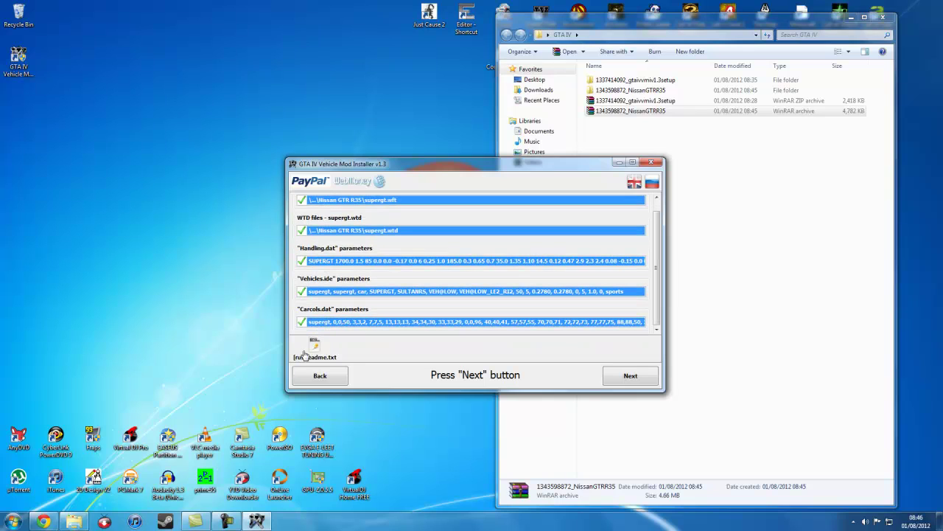
pyautogui.click(623, 376)
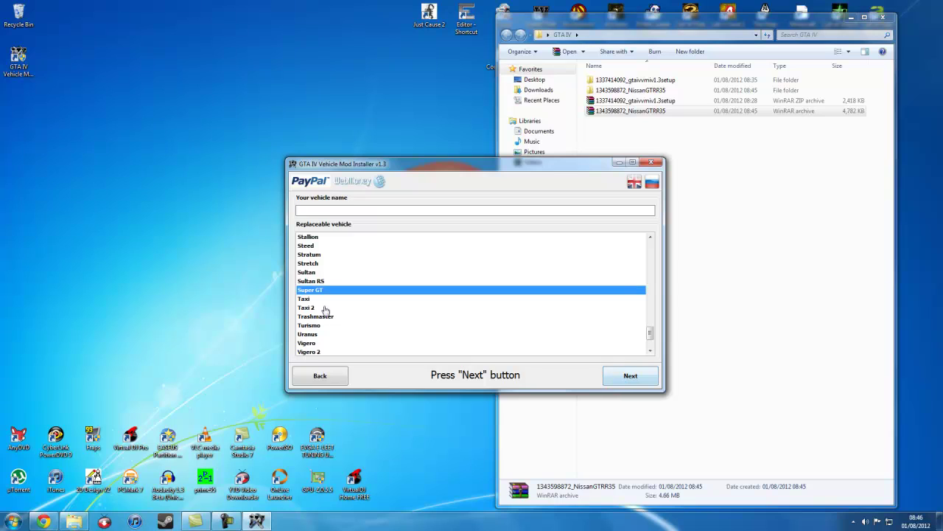
# Pick Super GT as the replaceable vehicle and install the Nissan GTR R35 over it
pyautogui.press('Down')
pyautogui.press('Down')
pyautogui.press('Down')
pyautogui.press('Down')
pyautogui.press('Up')
pyautogui.press('Up')
pyautogui.press('Up')
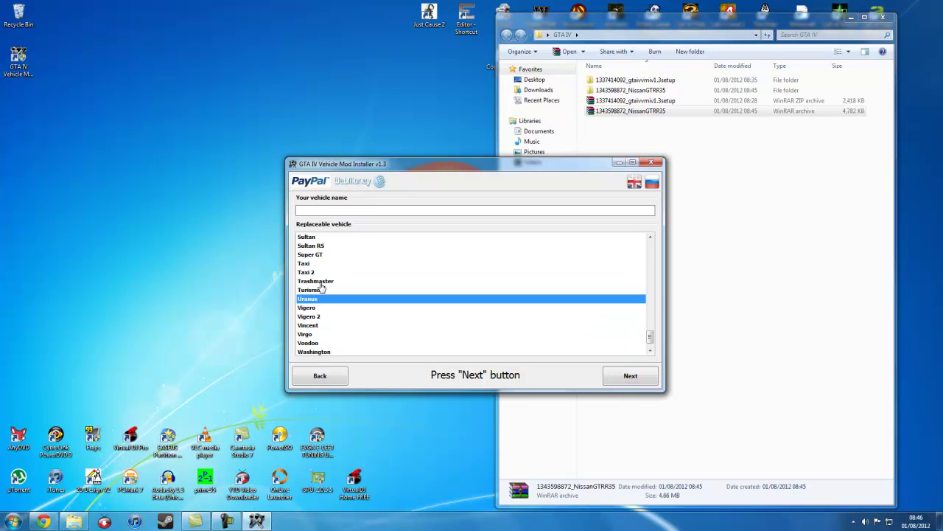
pyautogui.press('Up')
pyautogui.press('Up')
pyautogui.press('Up')
pyautogui.press('Down')
pyautogui.press('Down')
pyautogui.press('Down')
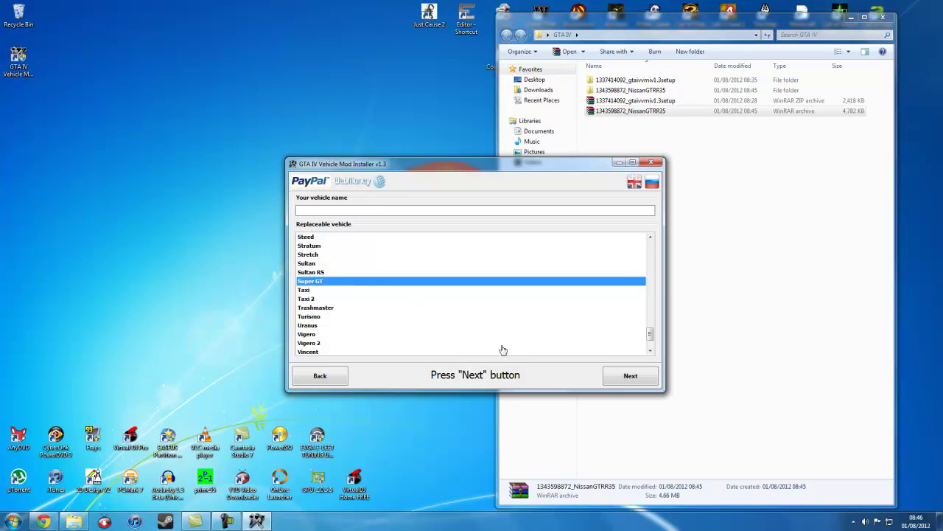
pyautogui.click(630, 378)
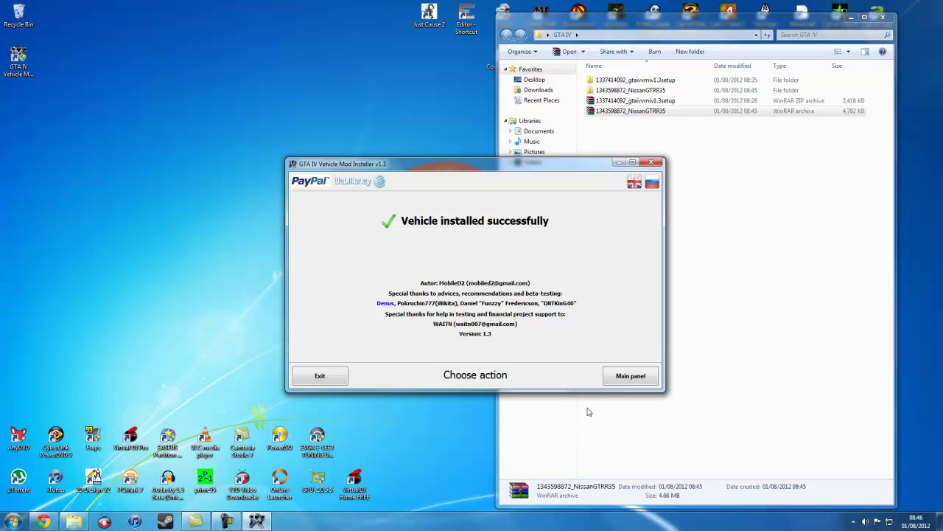
# Go from the installation success screen back to the installer's main panel
pyautogui.click(630, 377)
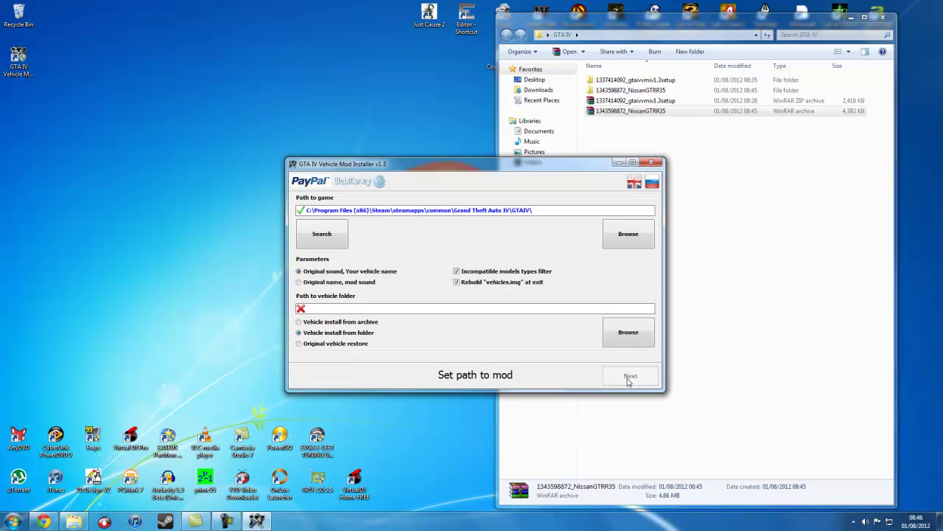